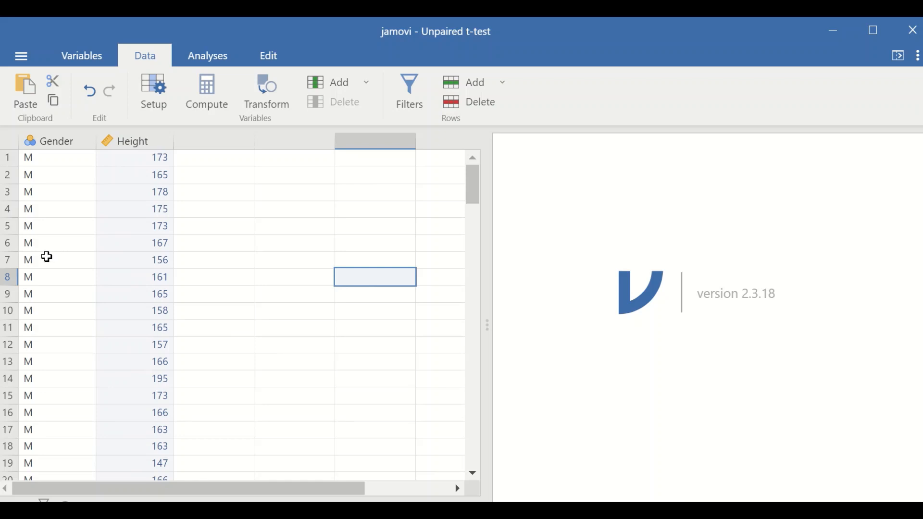
Look through the rows of the Gender and Height columns to review the dataset.
{"action": "scroll", "coordinate": [45, 262], "scroll_direction": "down", "scroll_amount": 5}
{"action": "scroll", "coordinate": [44, 262], "scroll_direction": "up", "scroll_amount": 5}
{"action": "scroll", "coordinate": [53, 249], "scroll_direction": "down", "scroll_amount": 9}
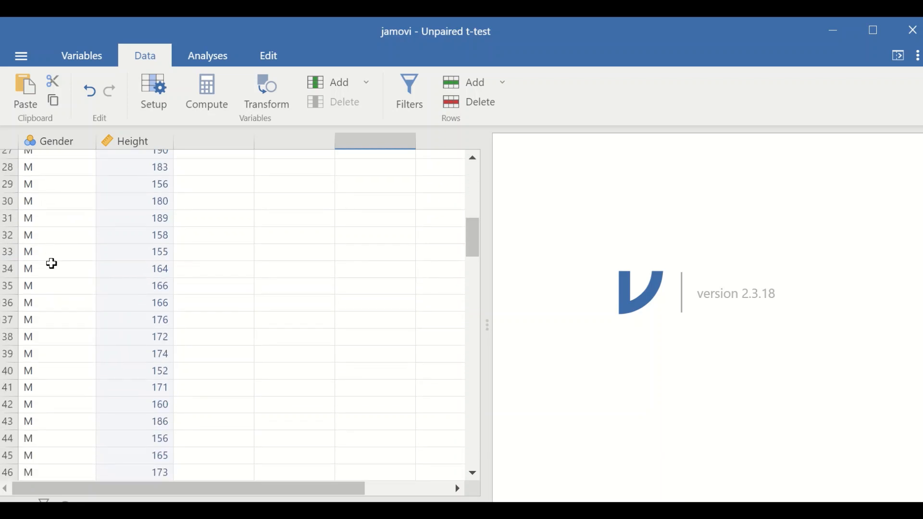
{"action": "scroll", "coordinate": [50, 257], "scroll_direction": "up", "scroll_amount": 7}
{"action": "scroll", "coordinate": [50, 257], "scroll_direction": "down", "scroll_amount": 14}
{"action": "scroll", "coordinate": [51, 258], "scroll_direction": "up", "scroll_amount": 16}
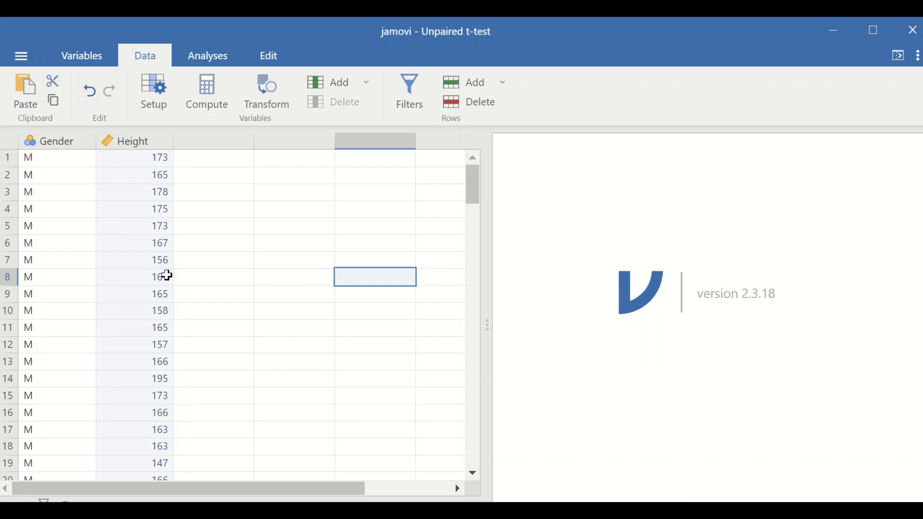
{"action": "scroll", "coordinate": [130, 270], "scroll_direction": "down", "scroll_amount": 2}
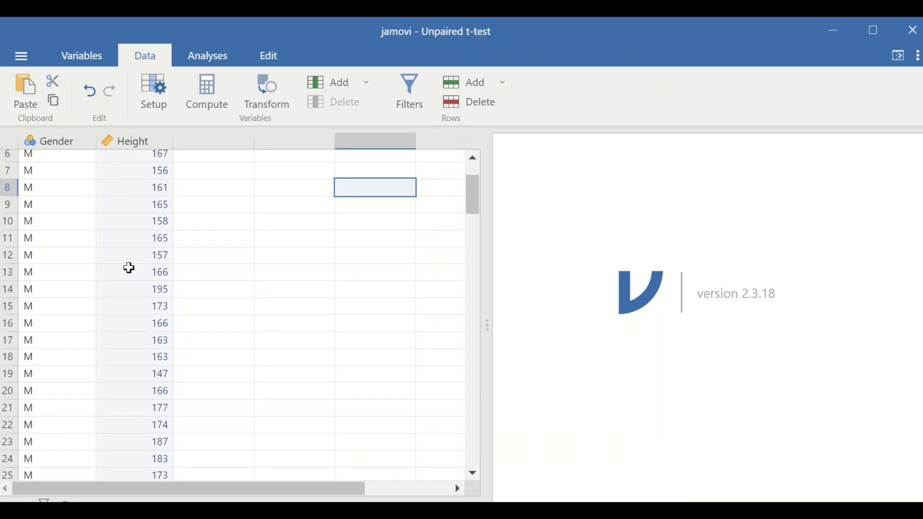
{"action": "scroll", "coordinate": [125, 266], "scroll_direction": "up", "scroll_amount": 2}
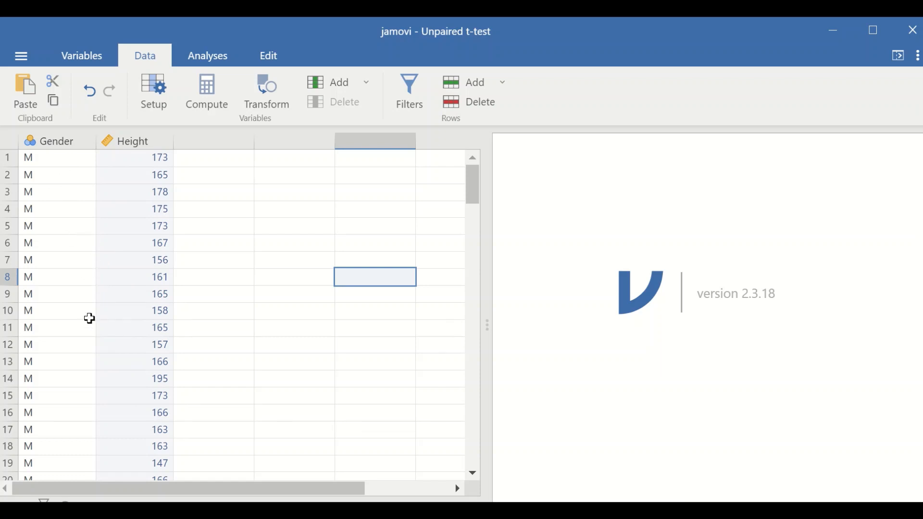
{"action": "scroll", "coordinate": [119, 319], "scroll_direction": "down", "scroll_amount": 1}
{"action": "scroll", "coordinate": [115, 308], "scroll_direction": "down", "scroll_amount": 2}
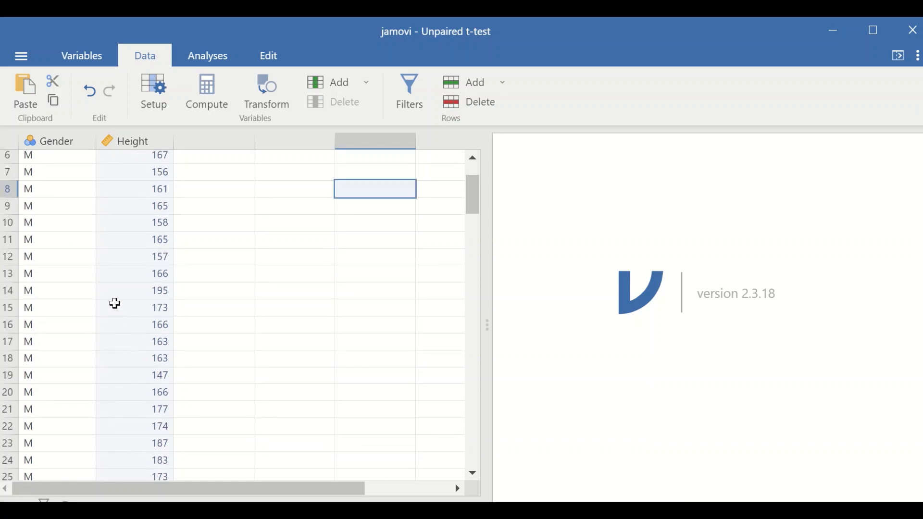
{"action": "scroll", "coordinate": [135, 264], "scroll_direction": "up", "scroll_amount": 3}
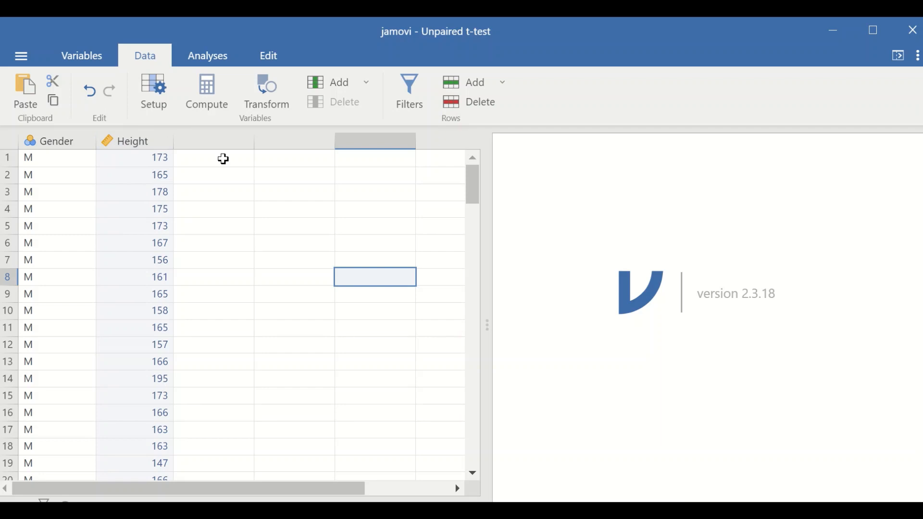
Set up an Independent Samples T-Test with Height as the dependent variable and Gender as the grouping variable.
{"action": "left_click", "coordinate": [213, 56]}
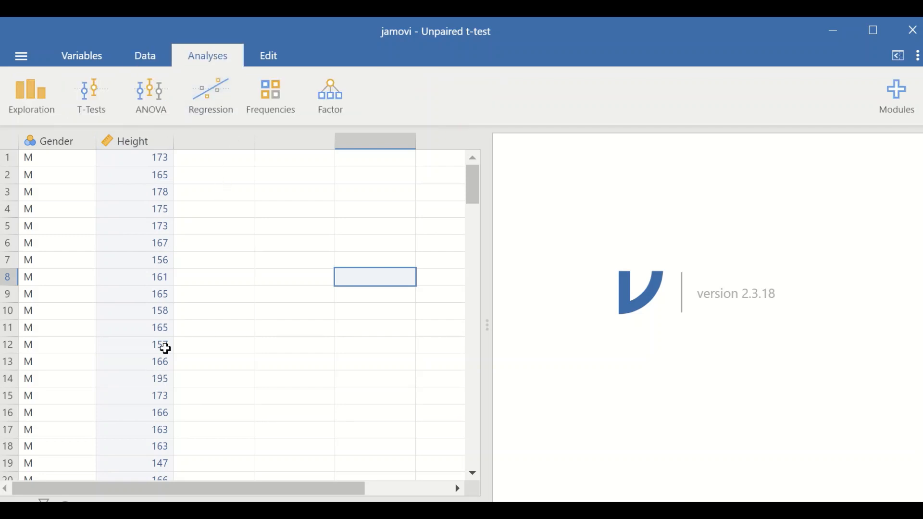
{"action": "left_click", "coordinate": [97, 108]}
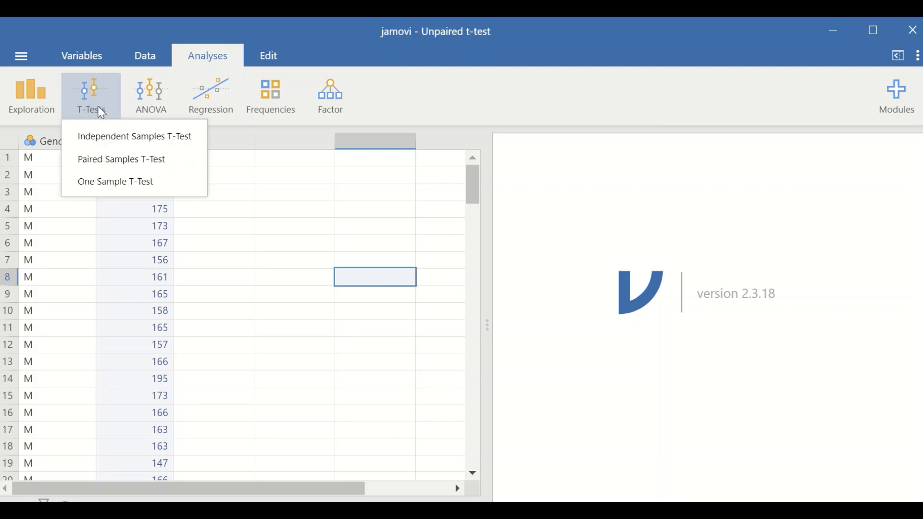
{"action": "left_click", "coordinate": [119, 140]}
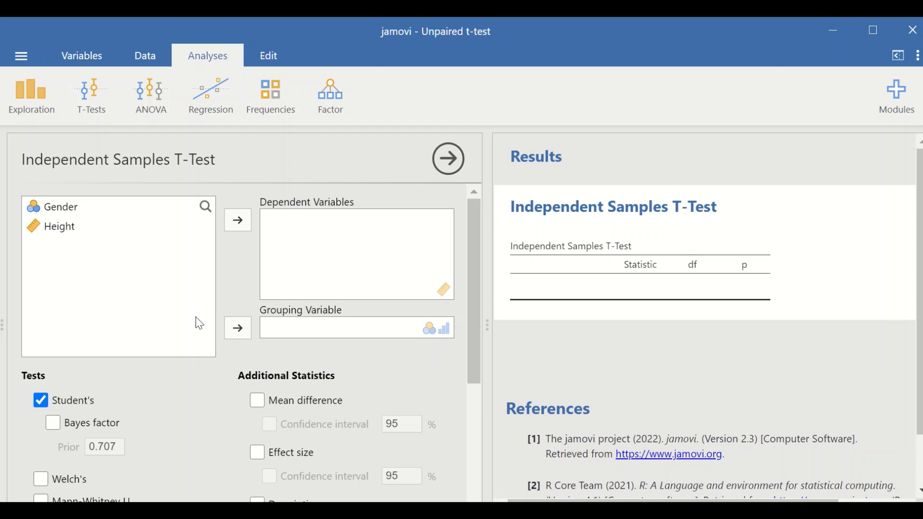
{"action": "left_click", "coordinate": [52, 211]}
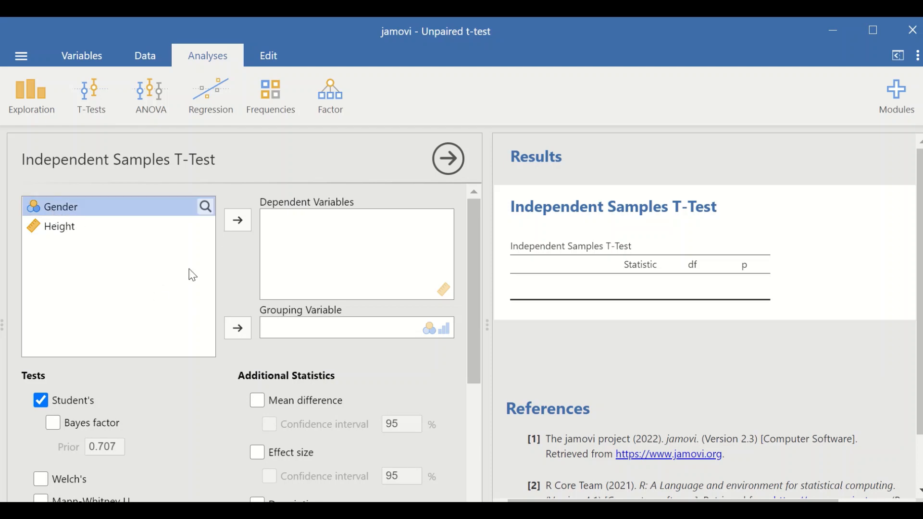
{"action": "left_click", "coordinate": [242, 327]}
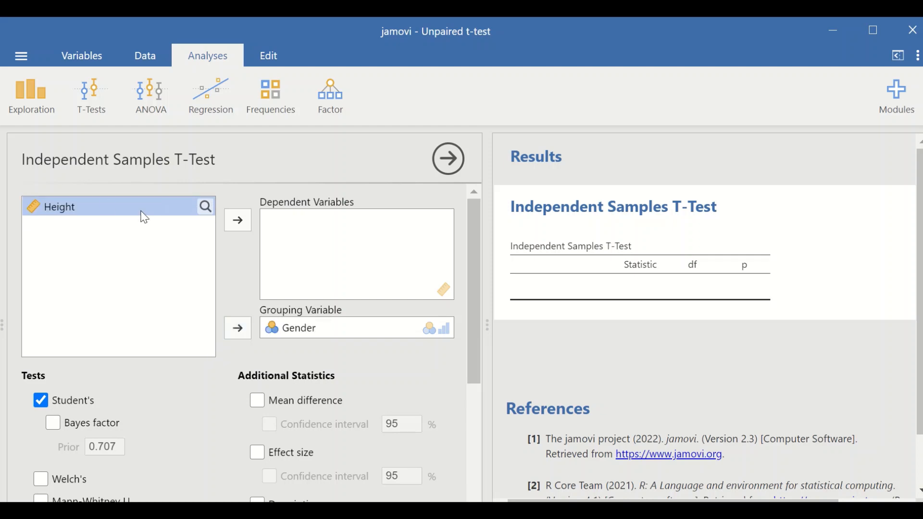
{"action": "left_click", "coordinate": [241, 227]}
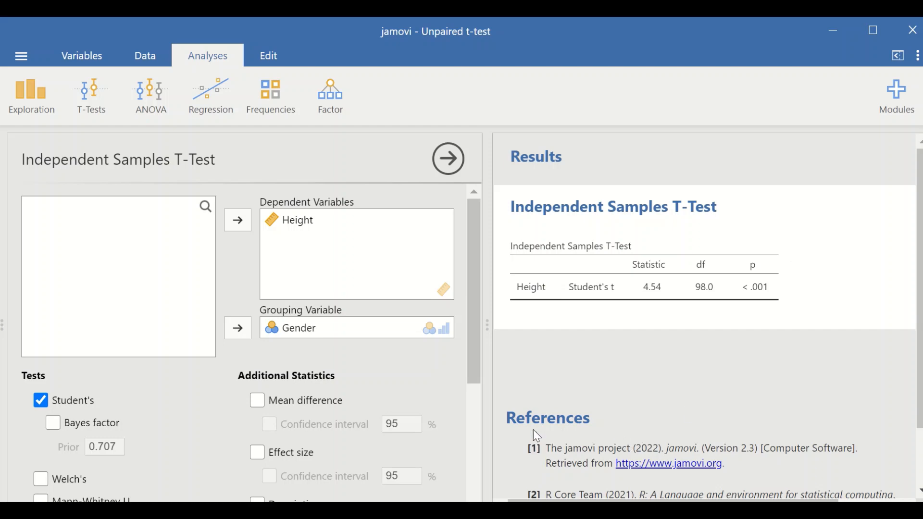
Add the mean difference with its 95% confidence interval to the t-test results and view the interval columns.
{"action": "scroll", "coordinate": [537, 379], "scroll_direction": "down", "scroll_amount": 1}
{"action": "scroll", "coordinate": [534, 378], "scroll_direction": "down", "scroll_amount": 3}
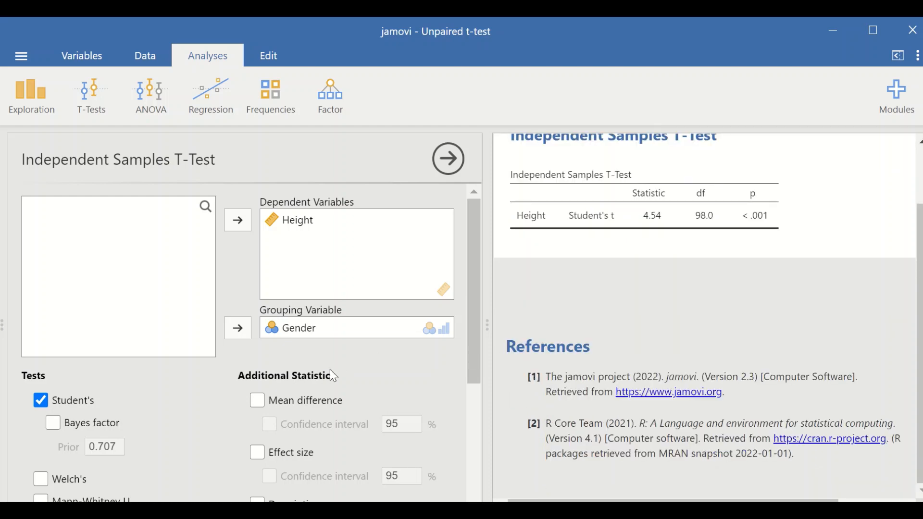
{"action": "scroll", "coordinate": [543, 350], "scroll_direction": "up", "scroll_amount": 4}
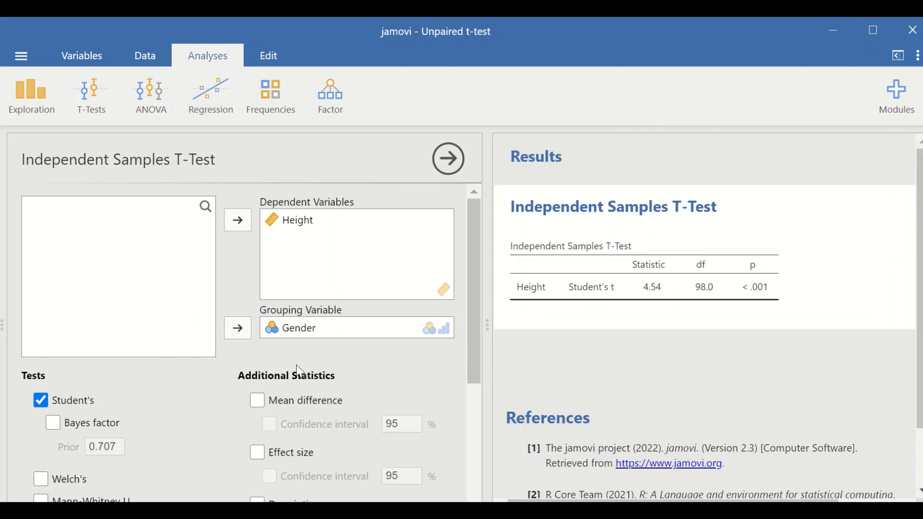
{"action": "left_click", "coordinate": [258, 403]}
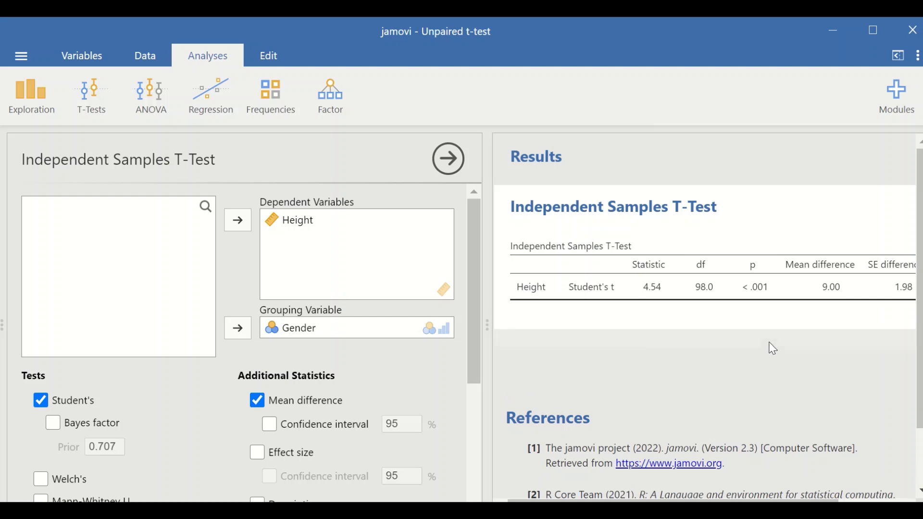
{"action": "left_click", "coordinate": [272, 429]}
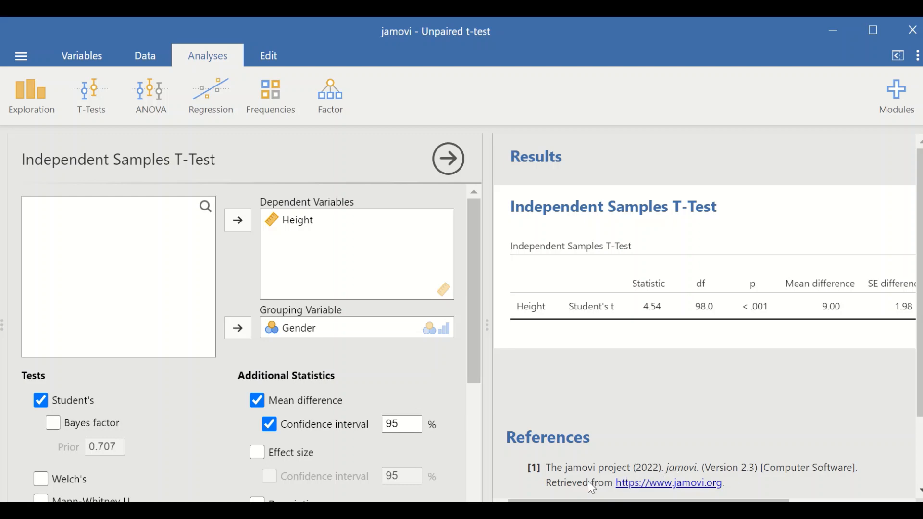
{"action": "scroll", "coordinate": [591, 326], "scroll_direction": "right", "scroll_amount": 5}
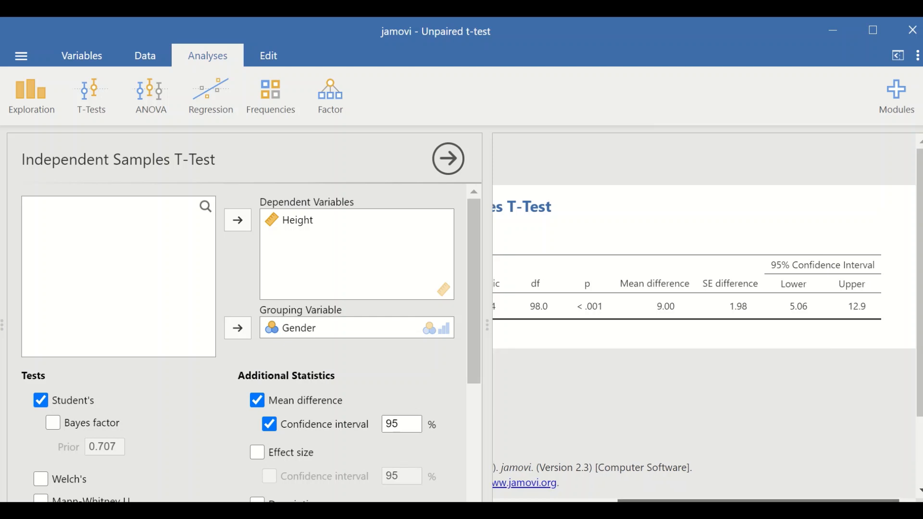
Include the group descriptives and descriptives plots in the analysis, and add Welch's test alongside Student's.
{"action": "scroll", "coordinate": [339, 380], "scroll_direction": "down", "scroll_amount": 5}
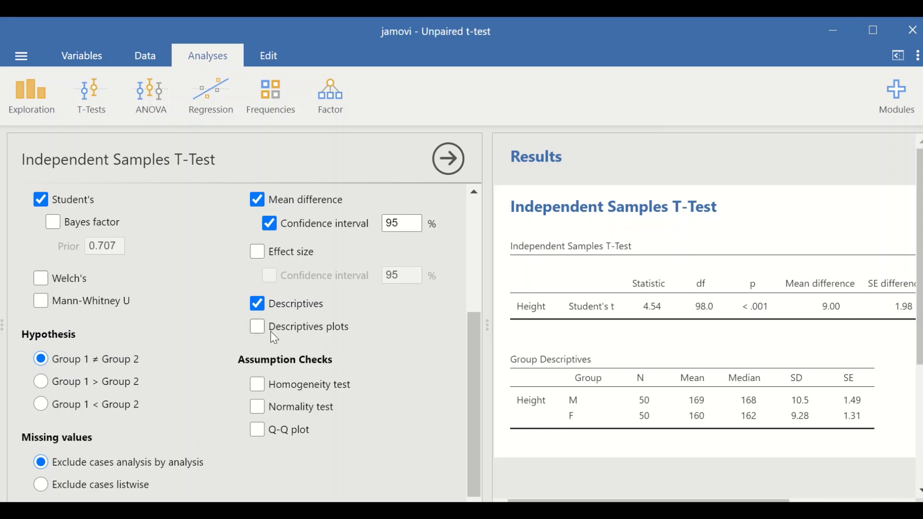
{"action": "left_click", "coordinate": [257, 328]}
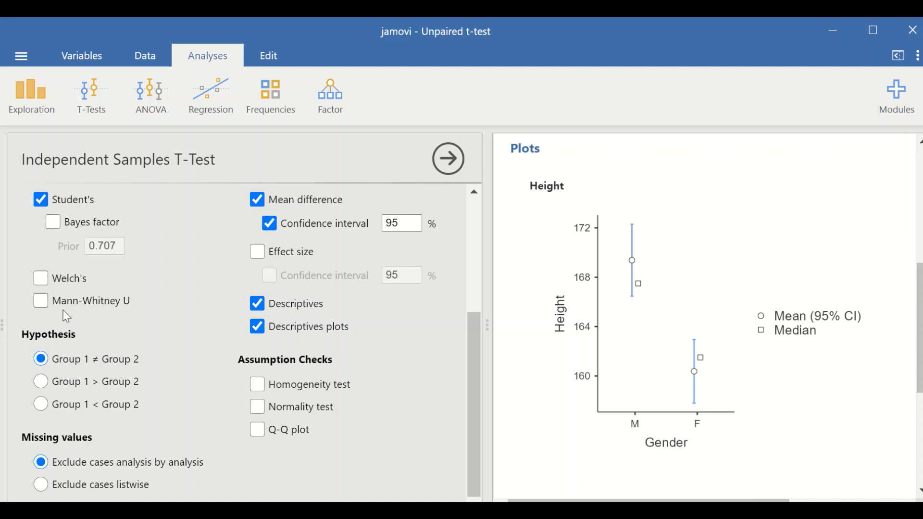
{"action": "scroll", "coordinate": [73, 307], "scroll_direction": "up", "scroll_amount": 2}
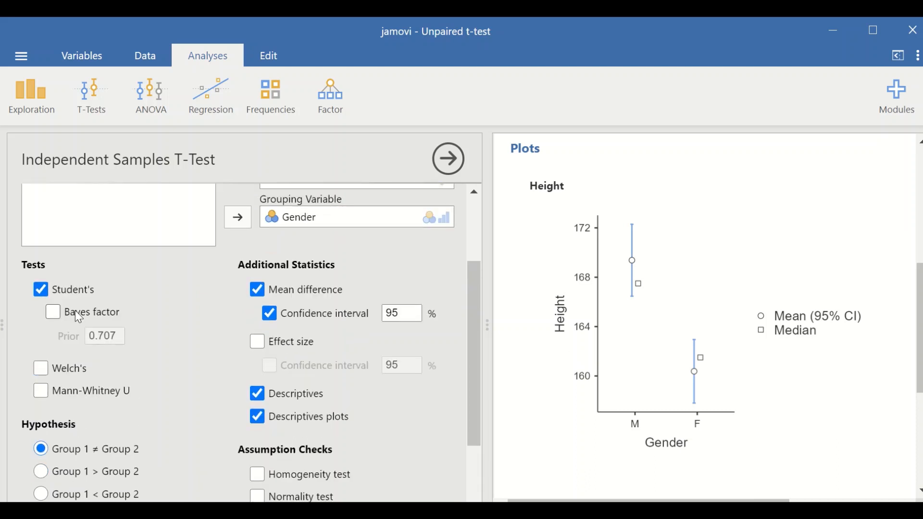
{"action": "scroll", "coordinate": [75, 310], "scroll_direction": "down", "scroll_amount": 2}
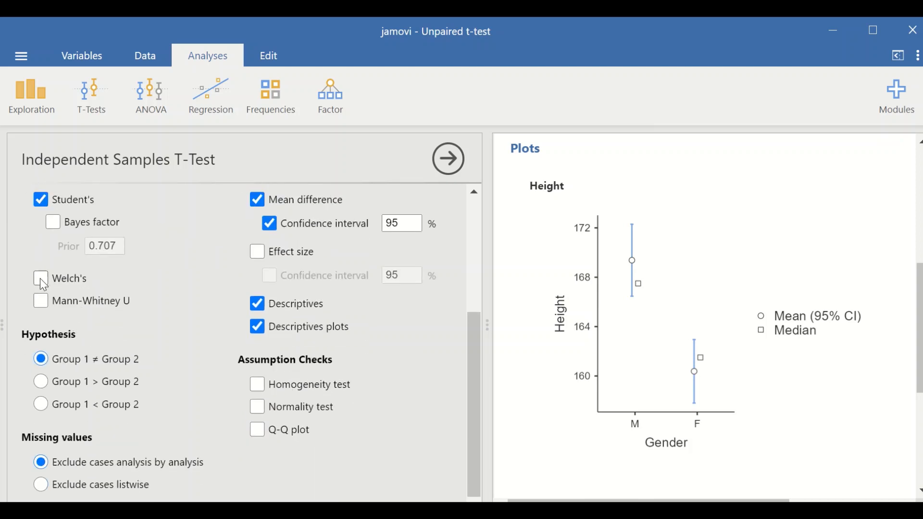
{"action": "scroll", "coordinate": [754, 363], "scroll_direction": "up", "scroll_amount": 6}
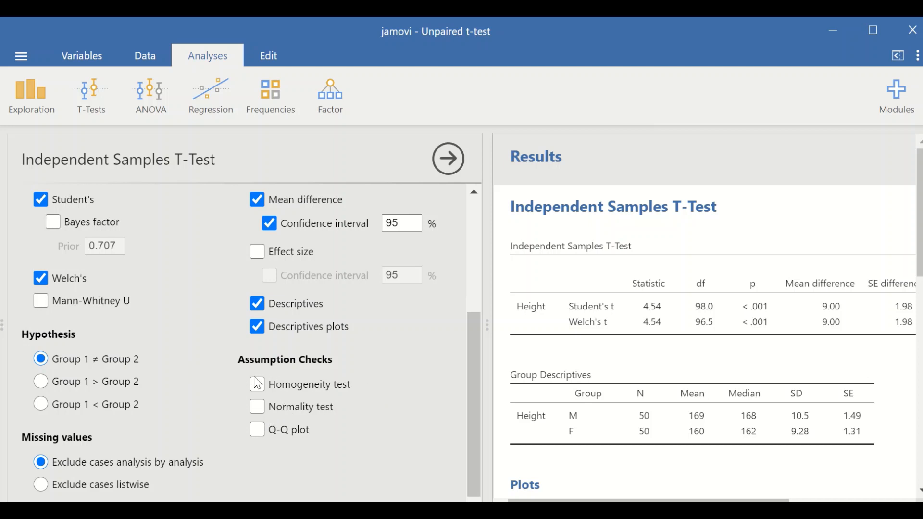
Add the normality test and the homogeneity test as assumption checks and review their result tables.
{"action": "left_click", "coordinate": [262, 408]}
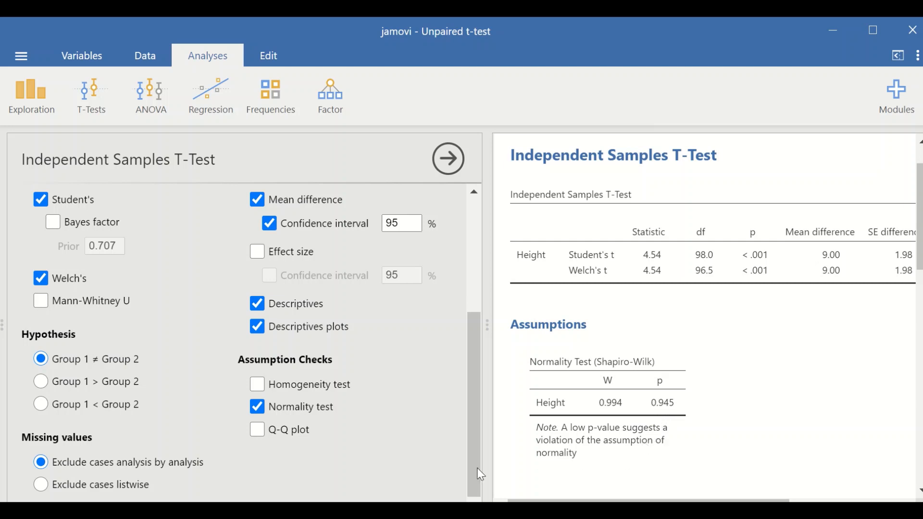
{"action": "left_click", "coordinate": [257, 385]}
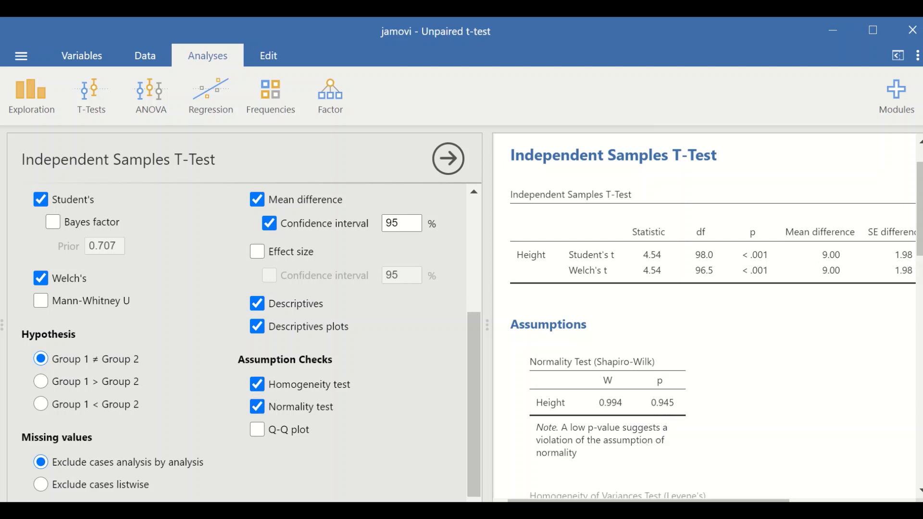
{"action": "scroll", "coordinate": [649, 379], "scroll_direction": "down", "scroll_amount": 5}
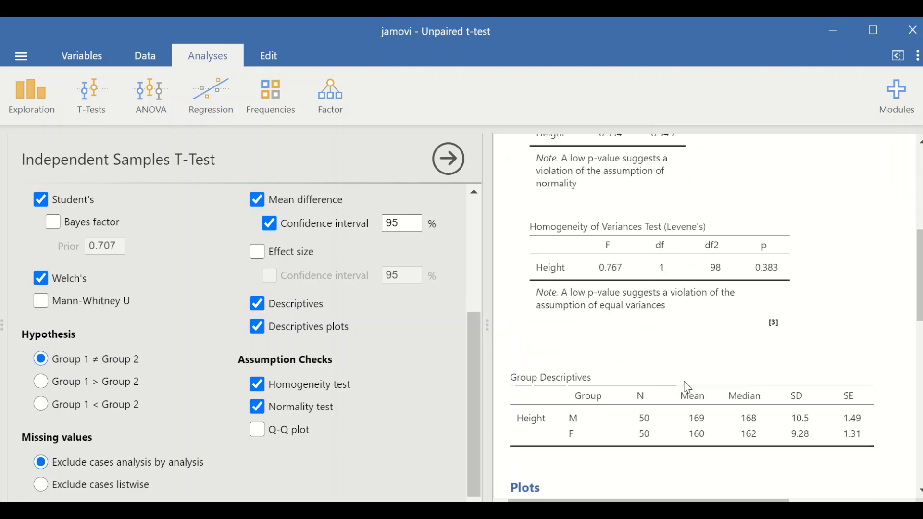
{"action": "scroll", "coordinate": [743, 390], "scroll_direction": "up", "scroll_amount": 2}
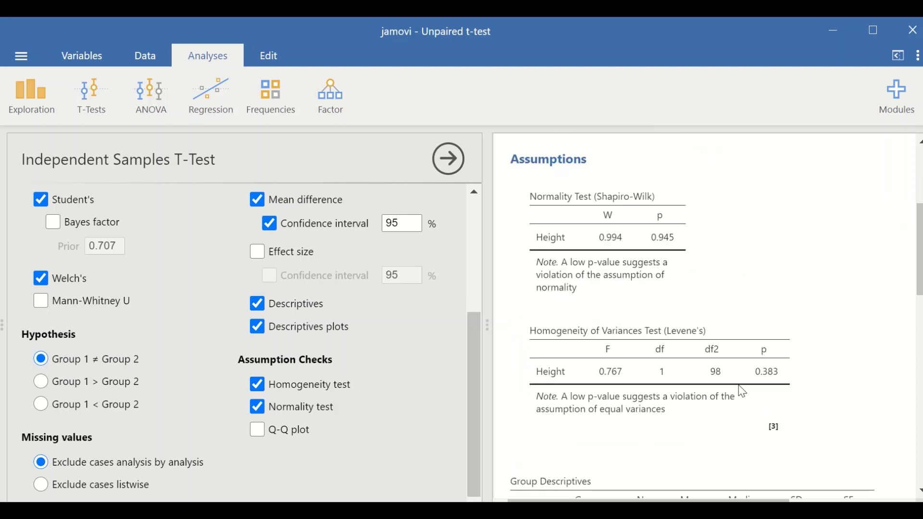
{"action": "scroll", "coordinate": [742, 390], "scroll_direction": "up", "scroll_amount": 2}
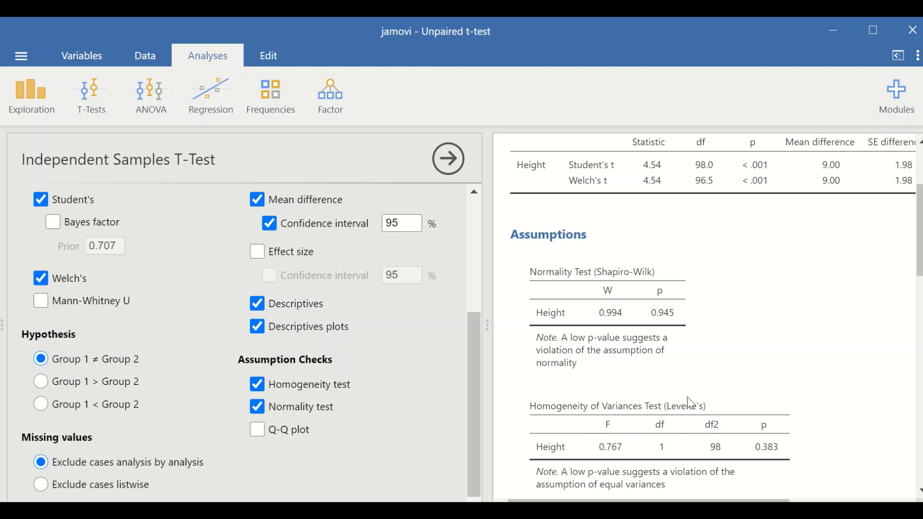
{"action": "scroll", "coordinate": [693, 403], "scroll_direction": "down", "scroll_amount": 3}
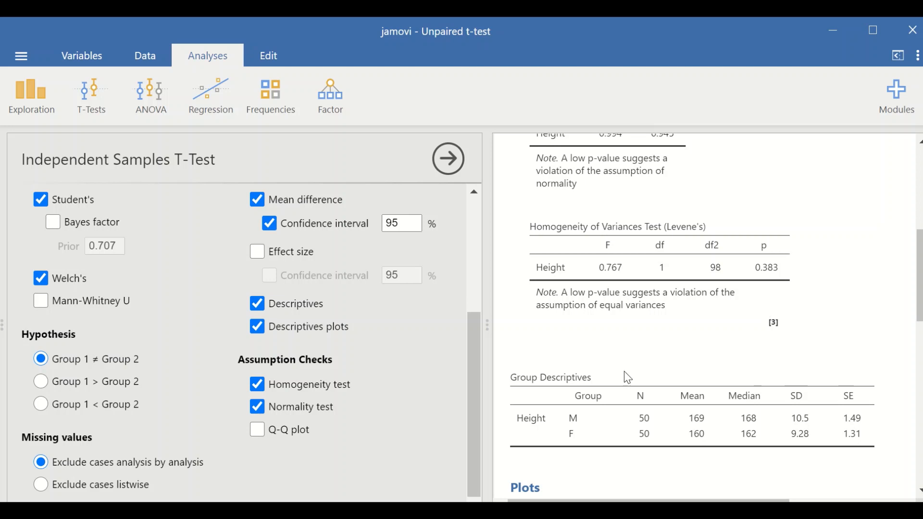
Add a Q-Q plot to the assumption checks and bring it into view in the results.
{"action": "left_click", "coordinate": [260, 434]}
{"action": "scroll", "coordinate": [900, 393], "scroll_direction": "down", "scroll_amount": 10}
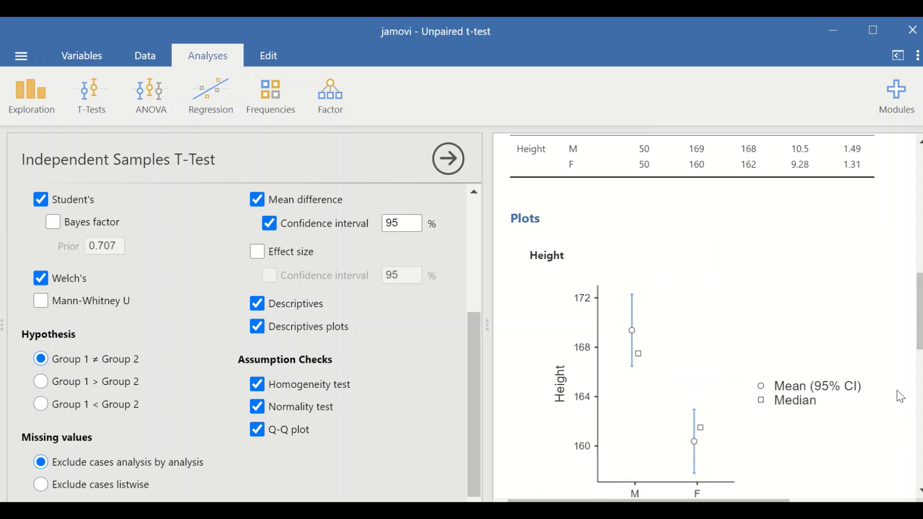
{"action": "scroll", "coordinate": [901, 397], "scroll_direction": "down", "scroll_amount": 5}
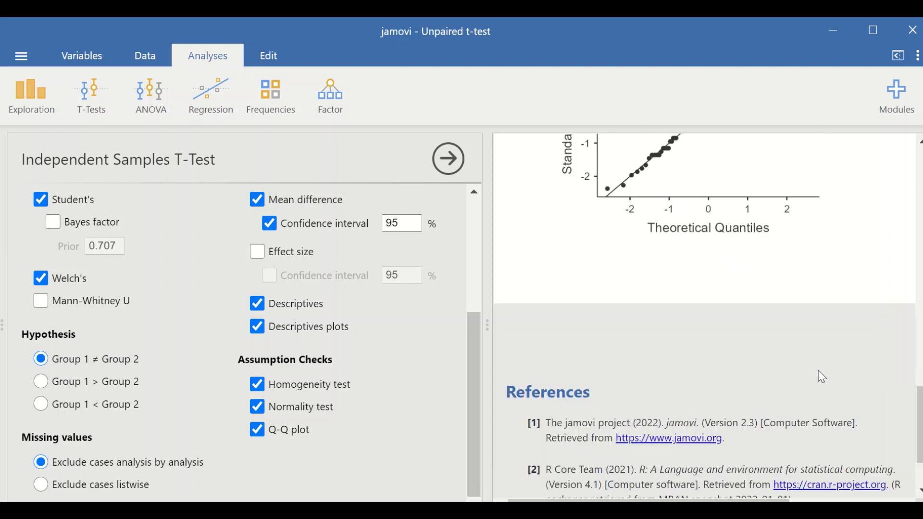
{"action": "scroll", "coordinate": [818, 370], "scroll_direction": "up", "scroll_amount": 4}
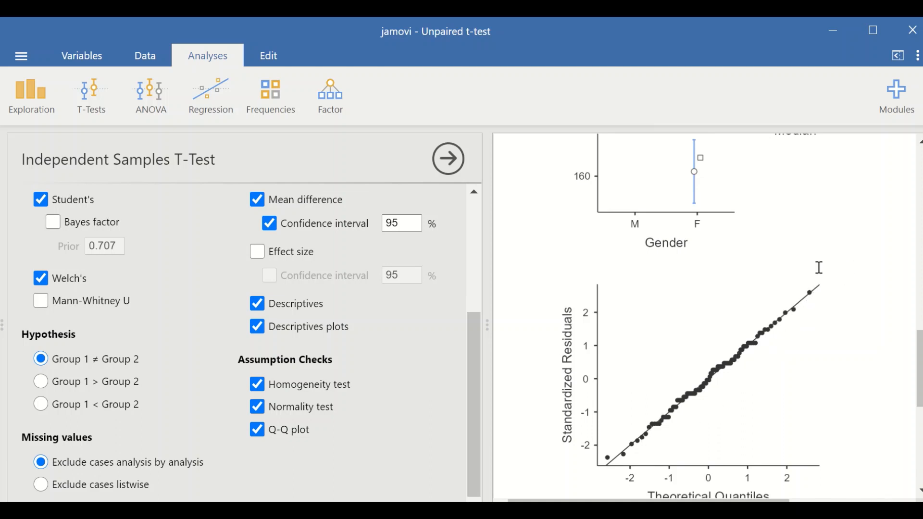
Review the t-test table, confidence interval, assumption checks and group descriptives in the results.
{"action": "scroll", "coordinate": [755, 371], "scroll_direction": "up", "scroll_amount": 10}
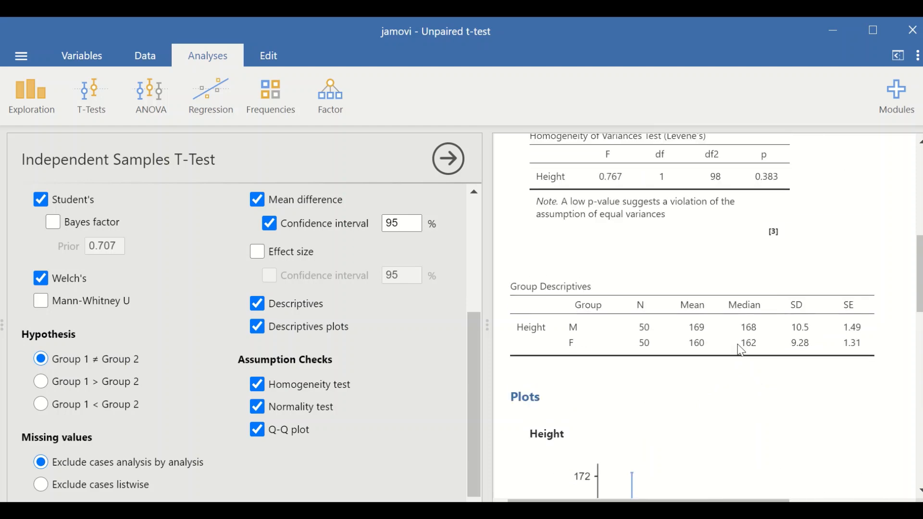
{"action": "scroll", "coordinate": [725, 367], "scroll_direction": "up", "scroll_amount": 5}
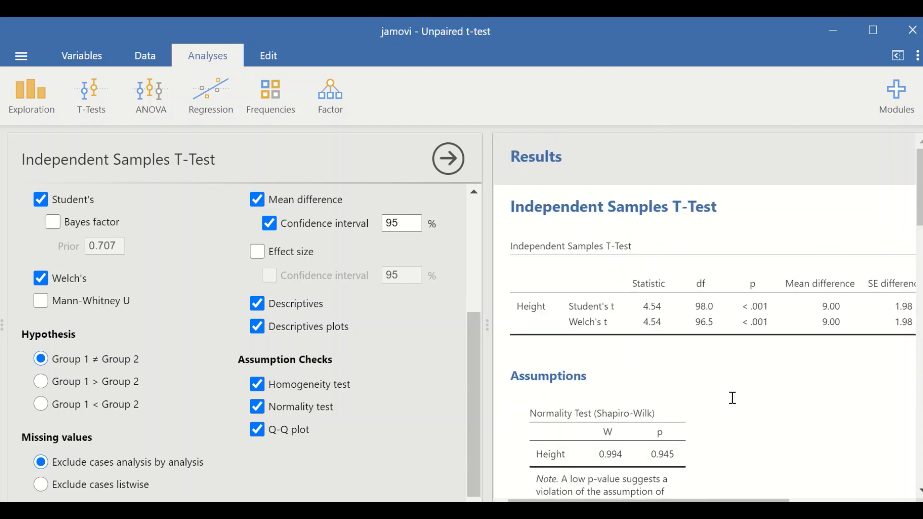
{"action": "scroll", "coordinate": [704, 317], "scroll_direction": "right", "scroll_amount": 3}
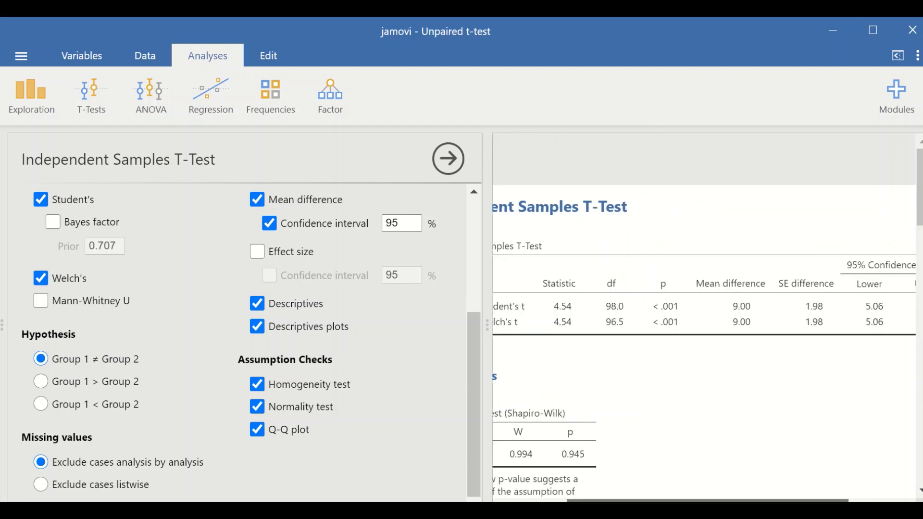
{"action": "scroll", "coordinate": [766, 408], "scroll_direction": "left", "scroll_amount": 3}
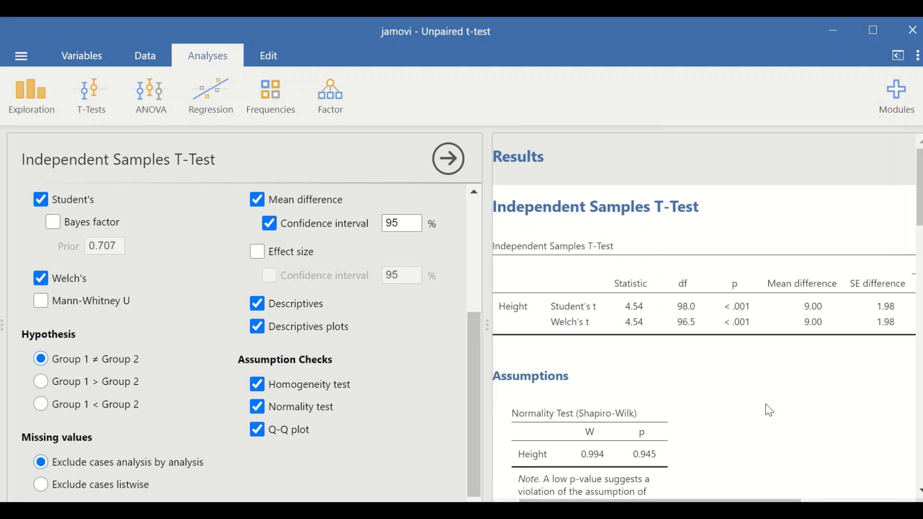
{"action": "scroll", "coordinate": [766, 408], "scroll_direction": "down", "scroll_amount": 4}
{"action": "scroll", "coordinate": [771, 409], "scroll_direction": "down", "scroll_amount": 2}
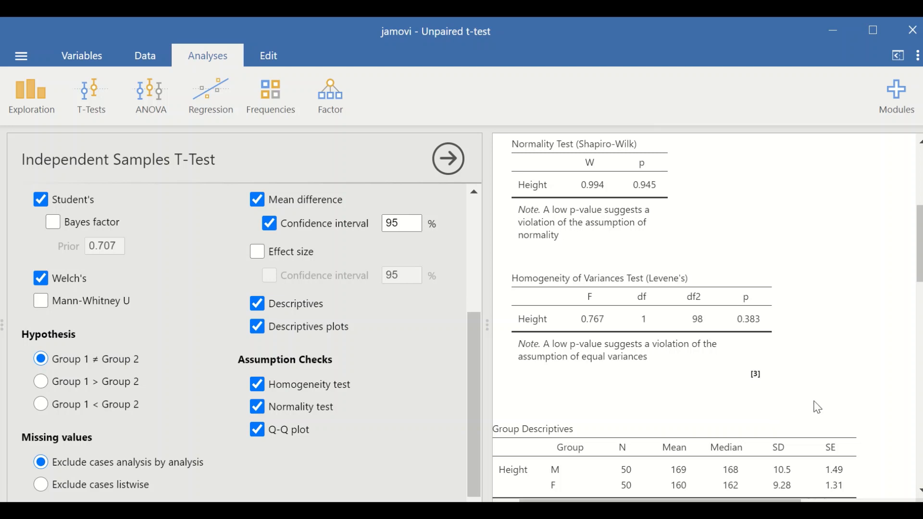
{"action": "scroll", "coordinate": [818, 407], "scroll_direction": "up", "scroll_amount": 4}
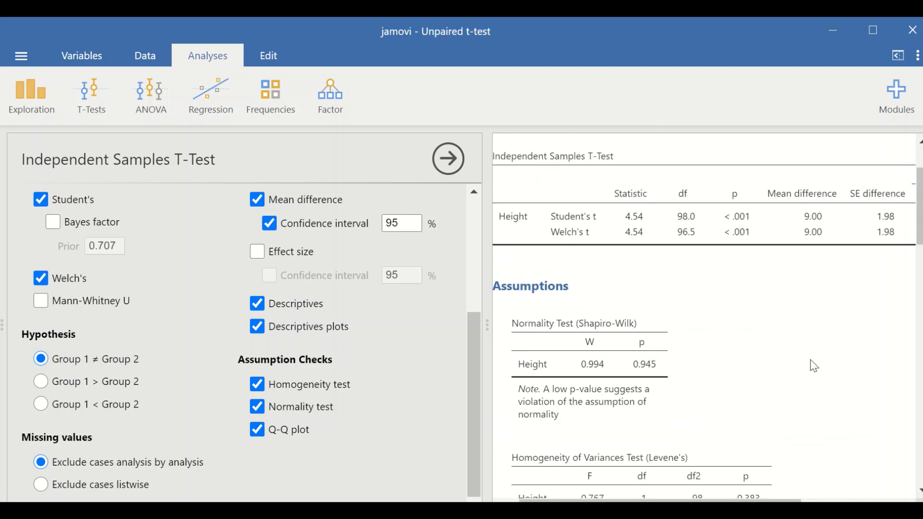
{"action": "scroll", "coordinate": [813, 369], "scroll_direction": "down", "scroll_amount": 2}
{"action": "scroll", "coordinate": [812, 370], "scroll_direction": "down", "scroll_amount": 4}
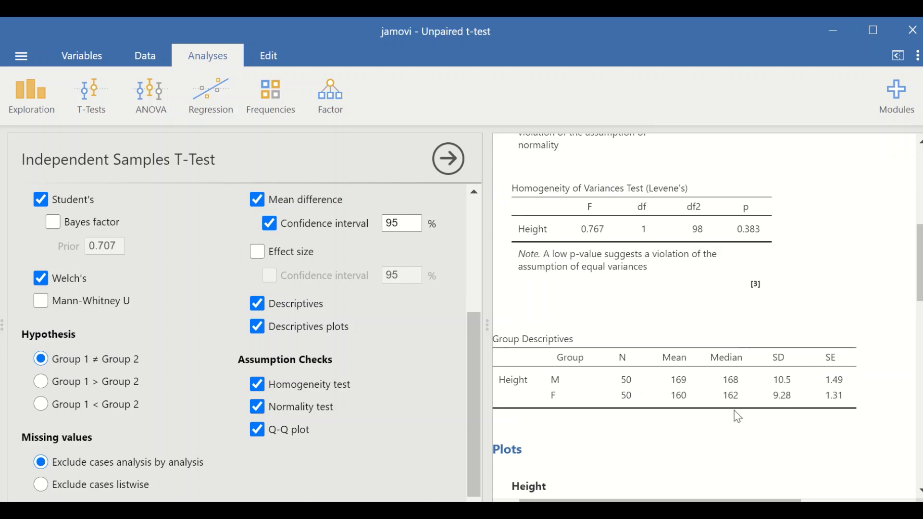